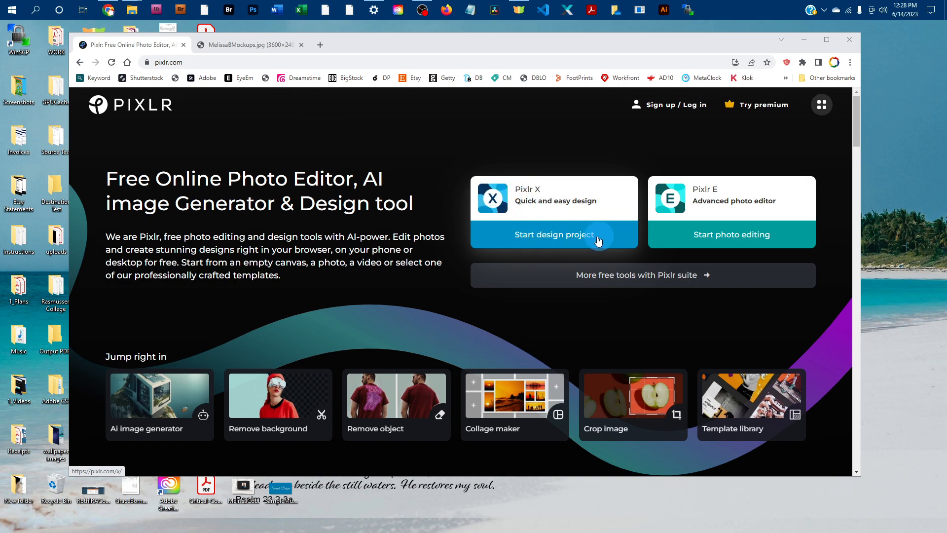
# - Start a Pixlr X design project and open 11ozGlossyBlackMugMockup_8x12 from the 1_Art folder at its original 3600 x 2400 size
pyautogui.click(532, 238)
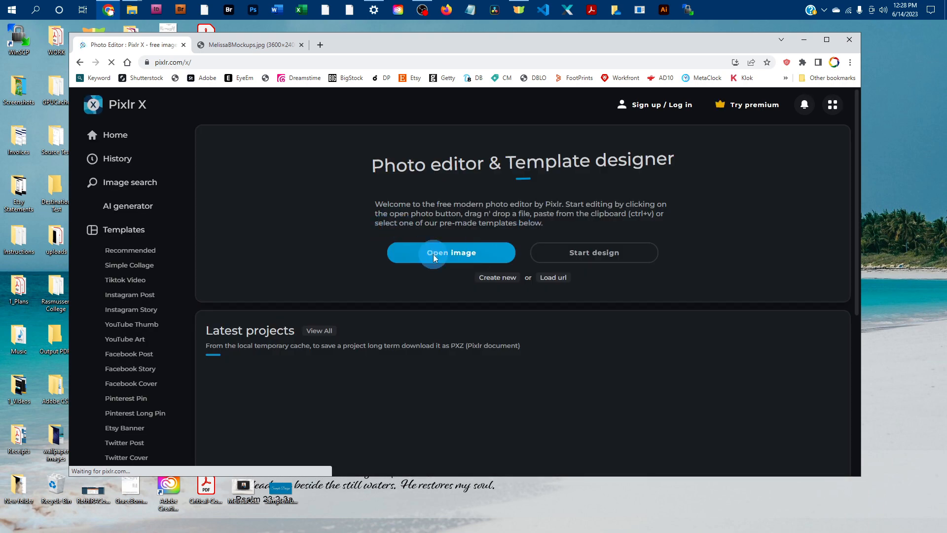
pyautogui.click(437, 255)
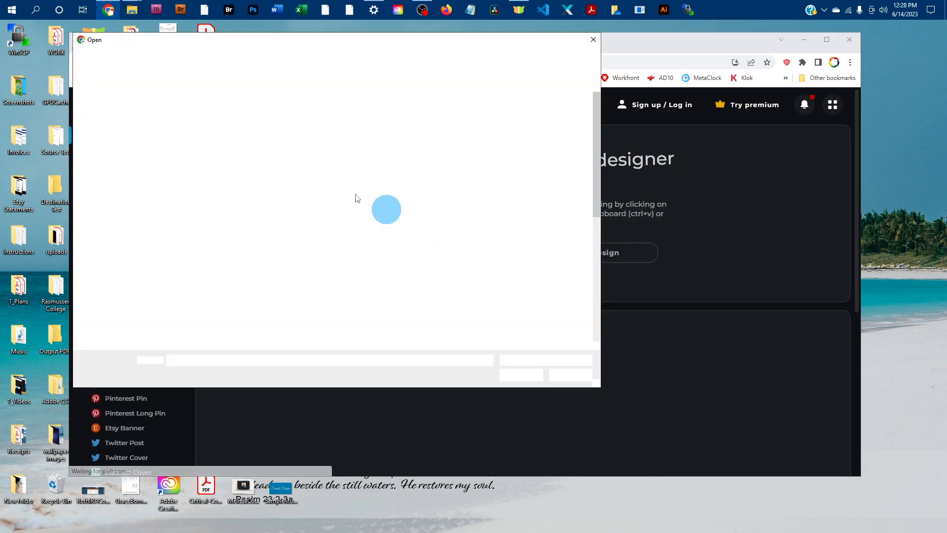
pyautogui.scroll(7, 141, 182)
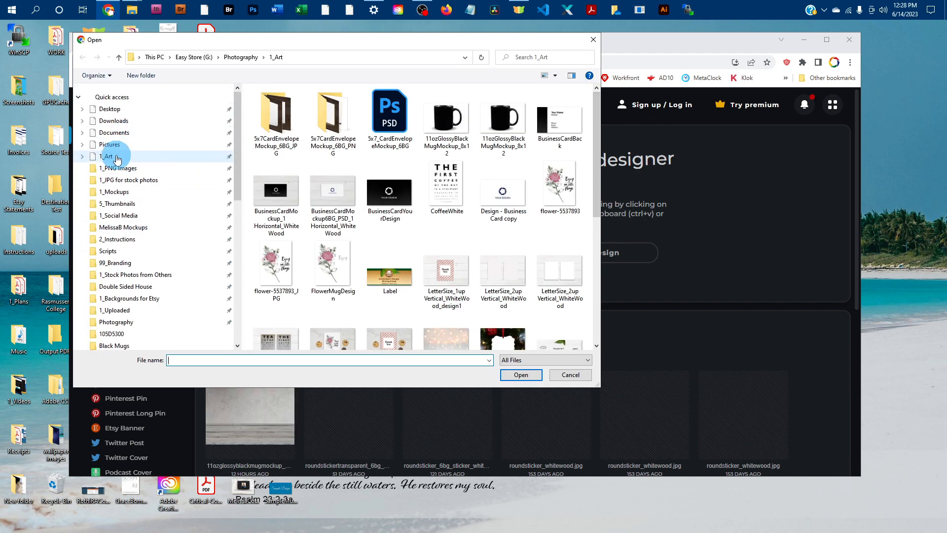
pyautogui.click(116, 156)
pyautogui.click(501, 123)
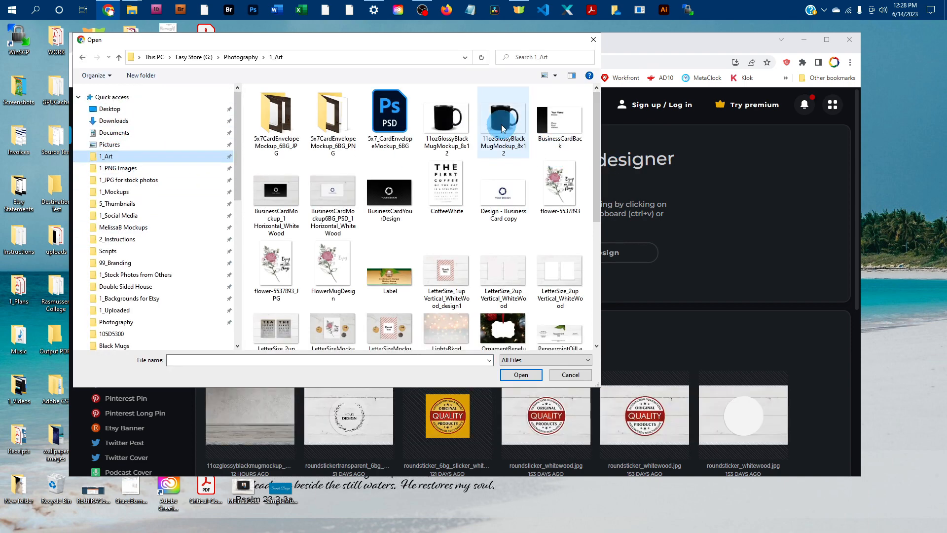
pyautogui.click(502, 123)
pyautogui.click(542, 374)
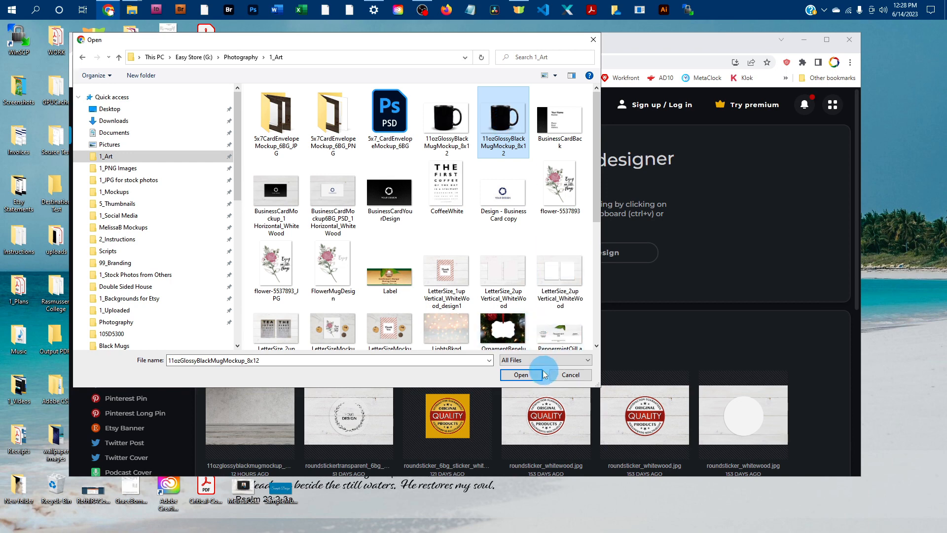
pyautogui.click(530, 375)
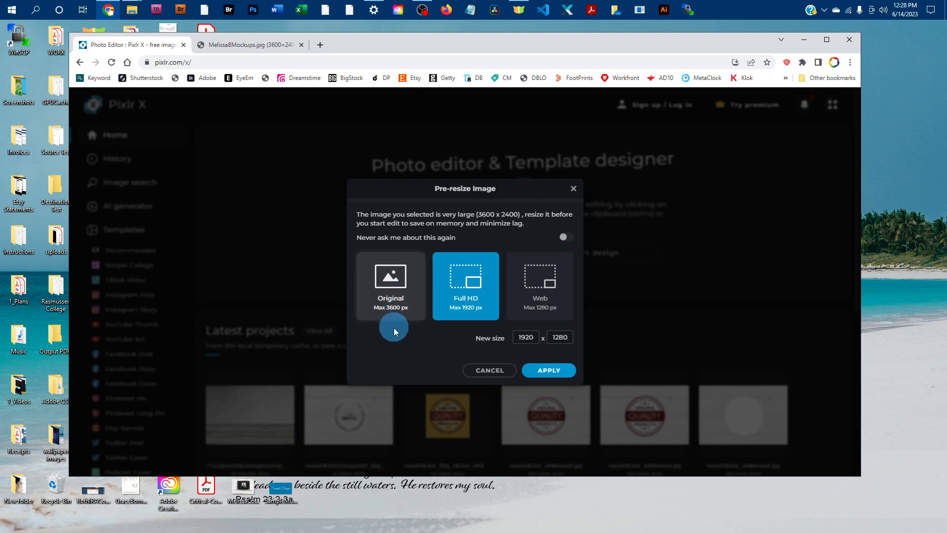
pyautogui.click(395, 297)
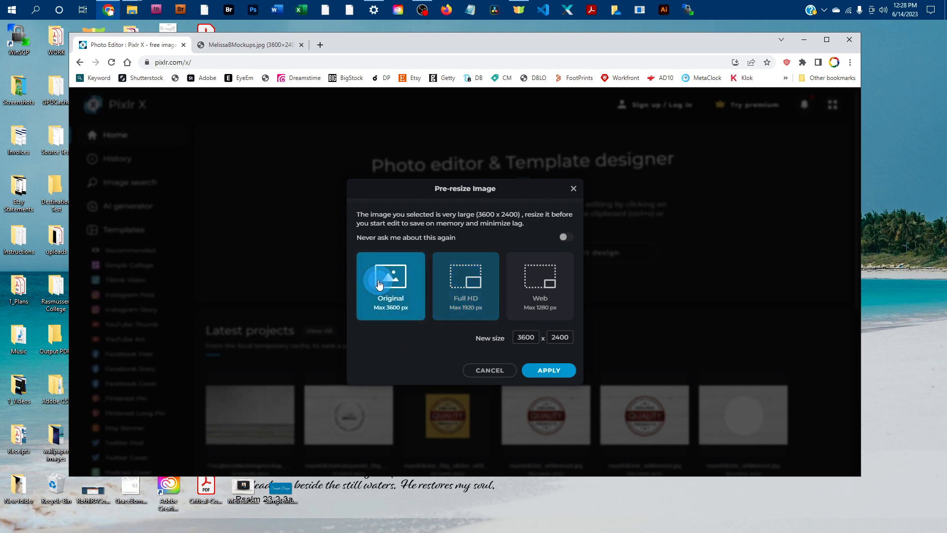
pyautogui.click(552, 373)
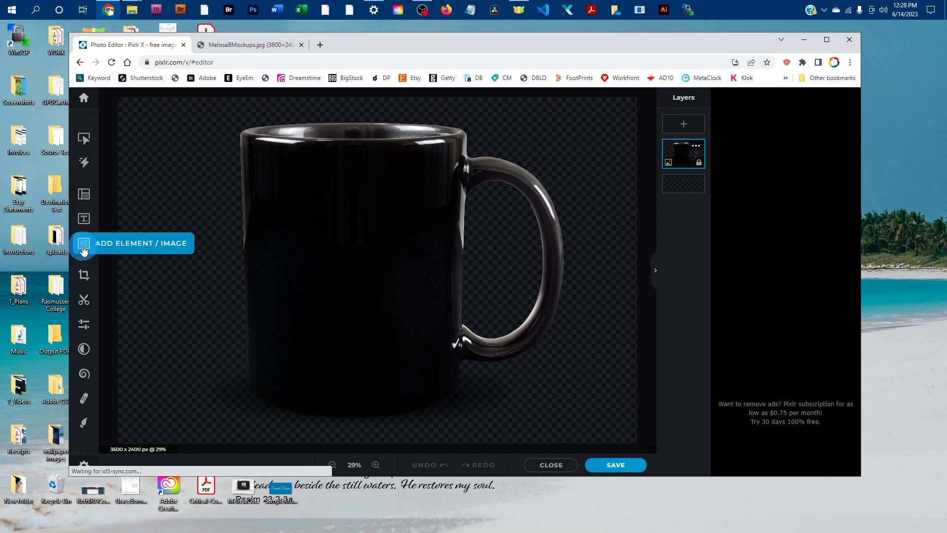
# - Add the FlowerMugDesign image from the 1_Art folder as a media element over the mug
pyautogui.click(83, 246)
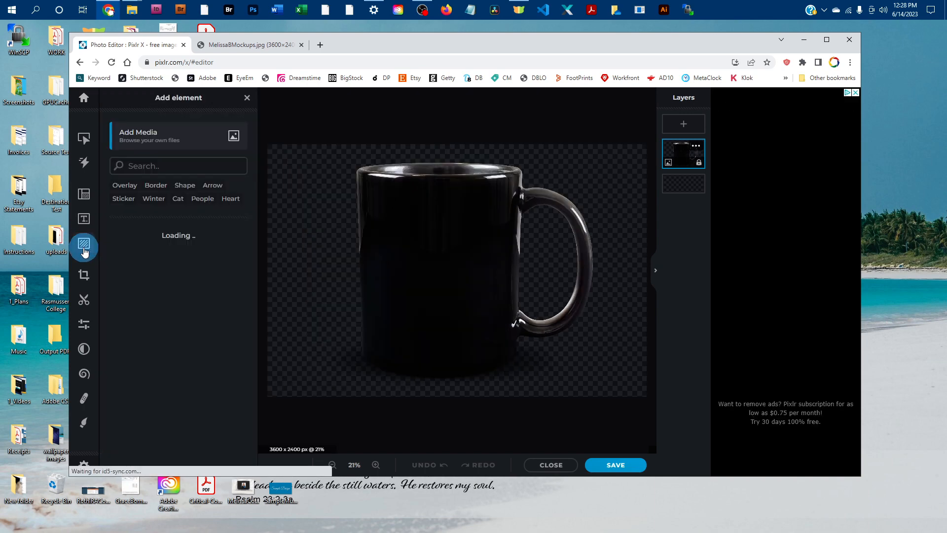
pyautogui.click(172, 141)
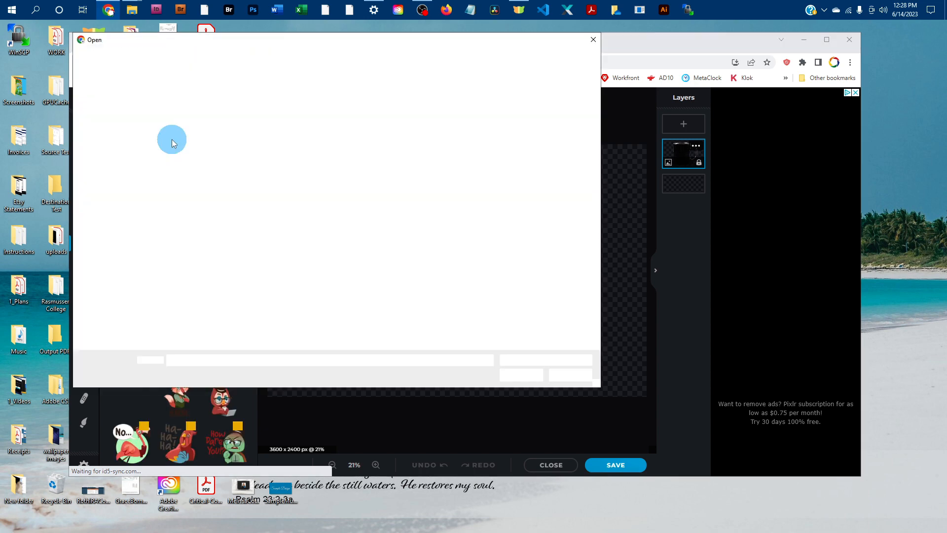
pyautogui.scroll(2, 212, 230)
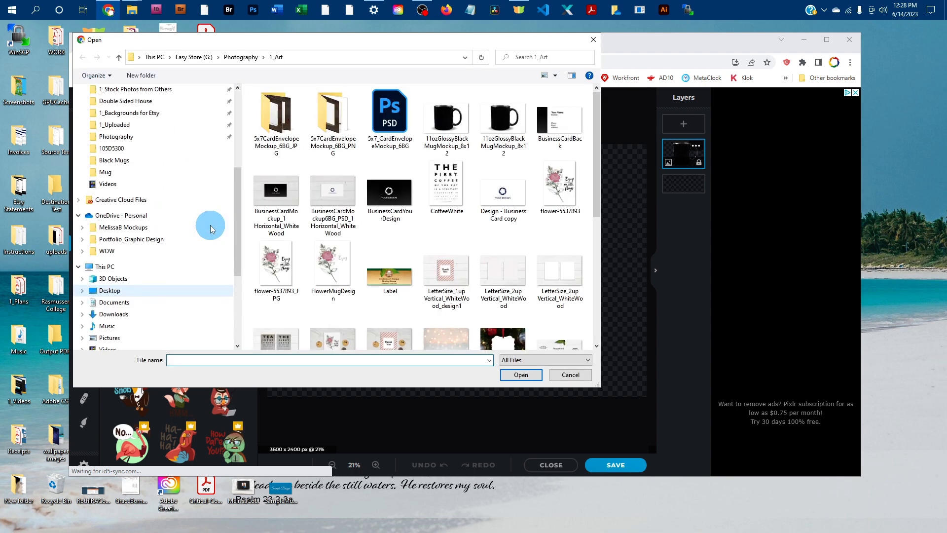
pyautogui.scroll(5, 212, 226)
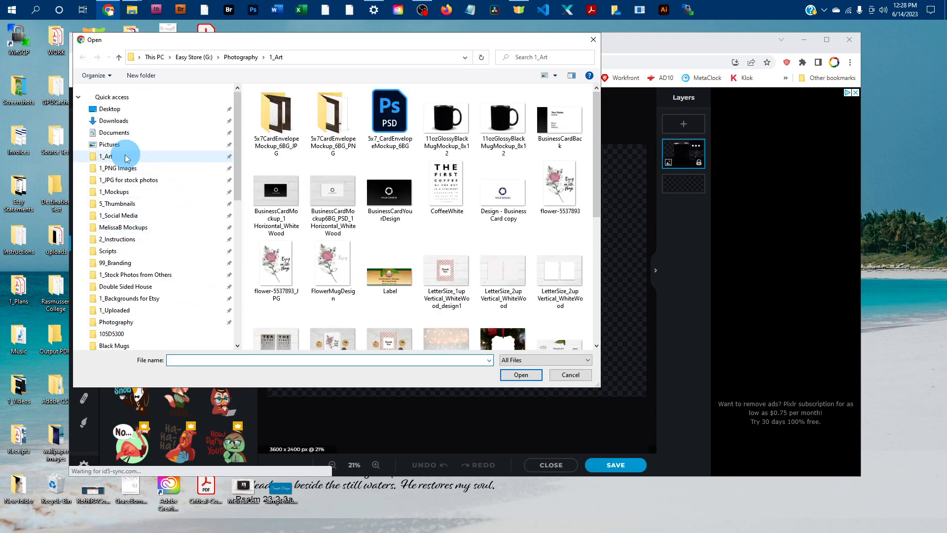
pyautogui.click(127, 159)
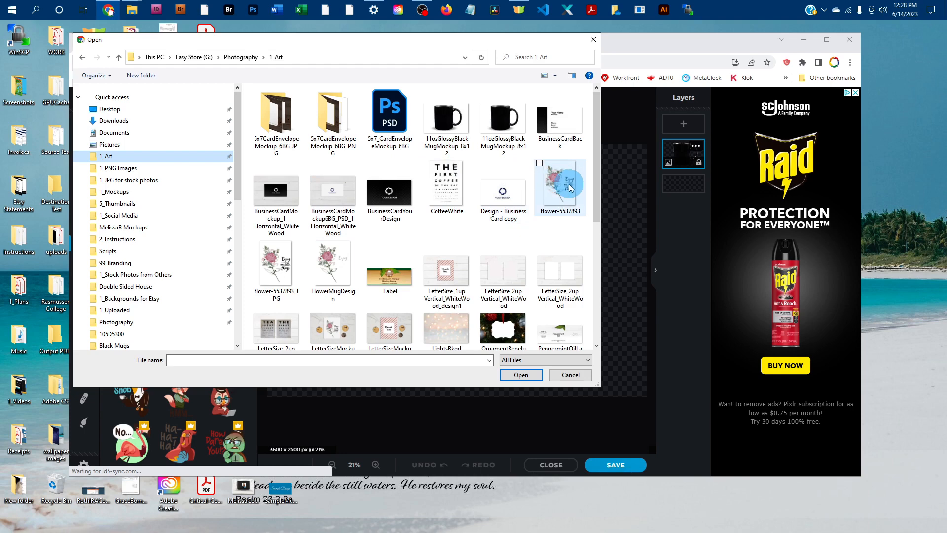
pyautogui.click(319, 260)
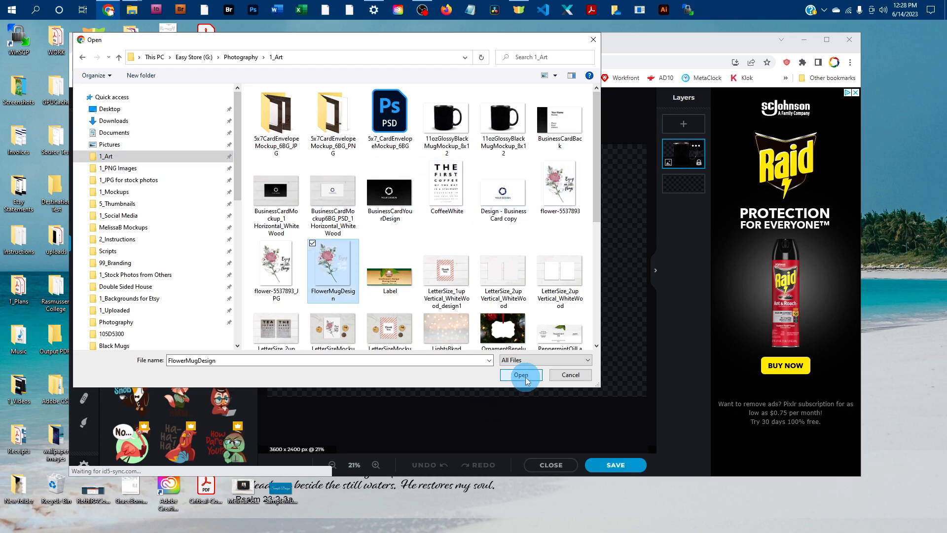
pyautogui.click(522, 374)
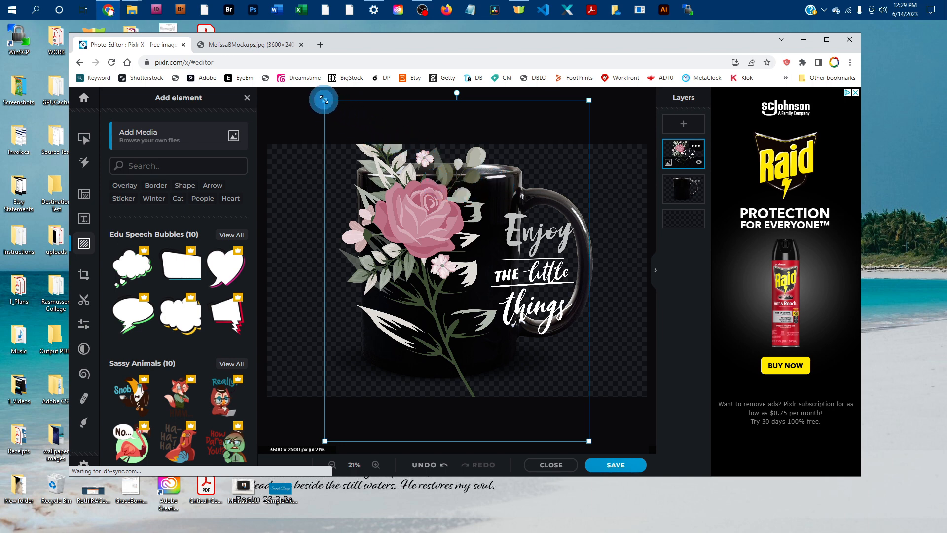
# - Shrink the flower design to fit within the mug's front face and center it on the mug body
pyautogui.moveTo(324, 100); pyautogui.dragTo(449, 242)
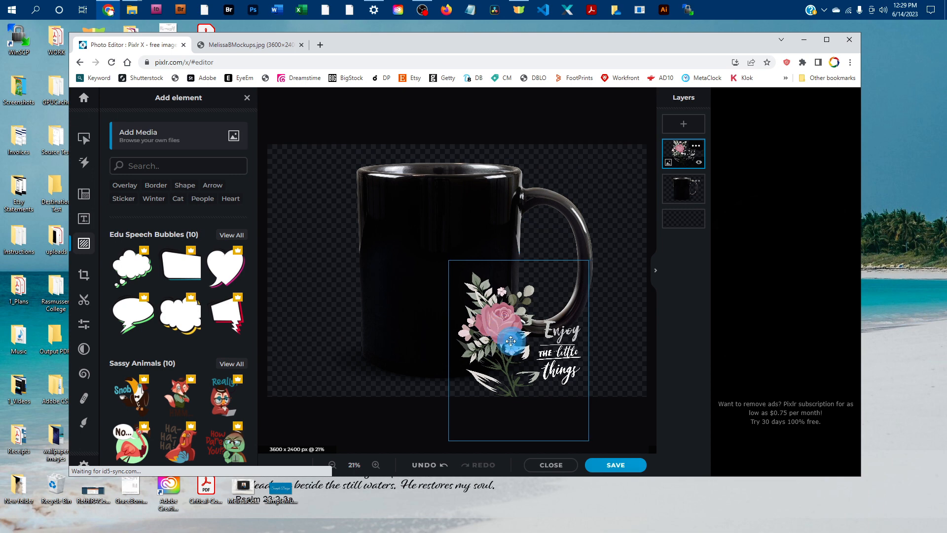
pyautogui.moveTo(513, 340); pyautogui.dragTo(433, 266)
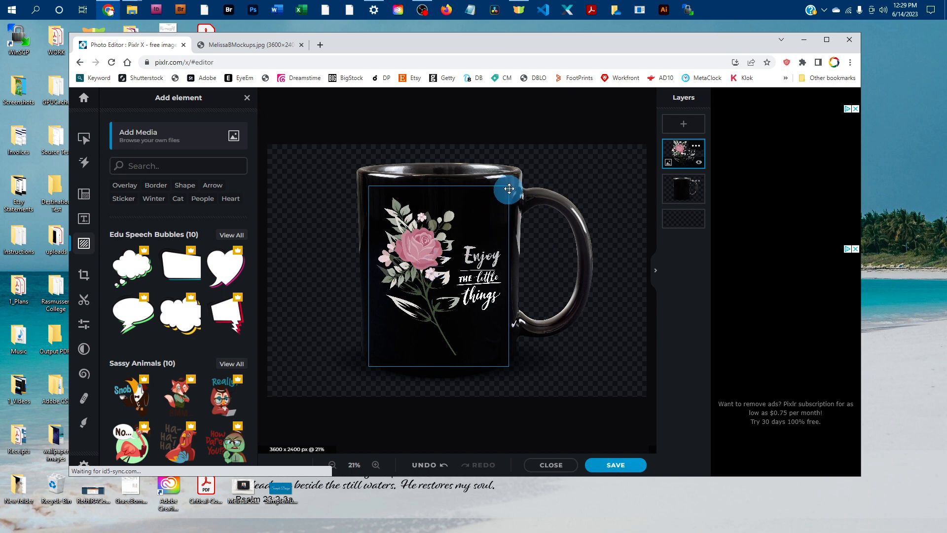
pyautogui.moveTo(508, 187); pyautogui.dragTo(498, 190)
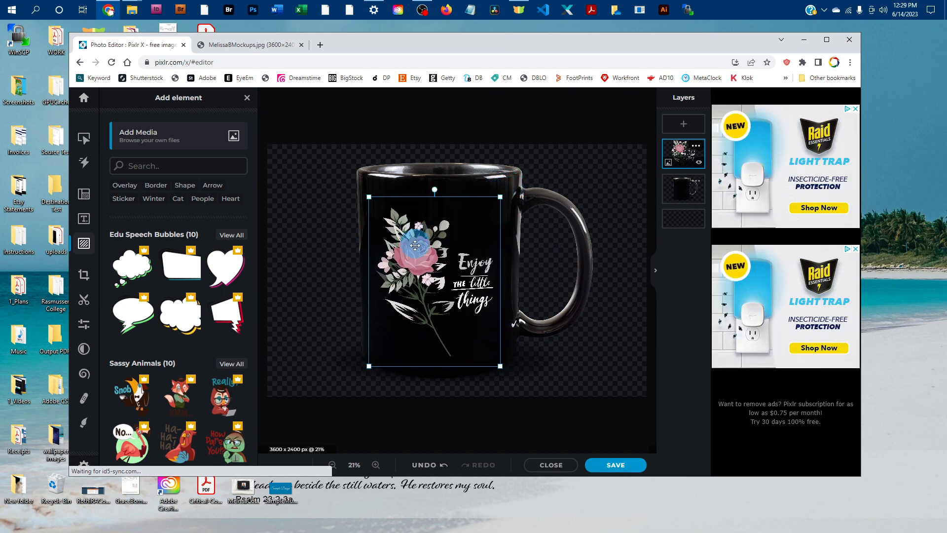
pyautogui.moveTo(415, 250); pyautogui.dragTo(419, 244)
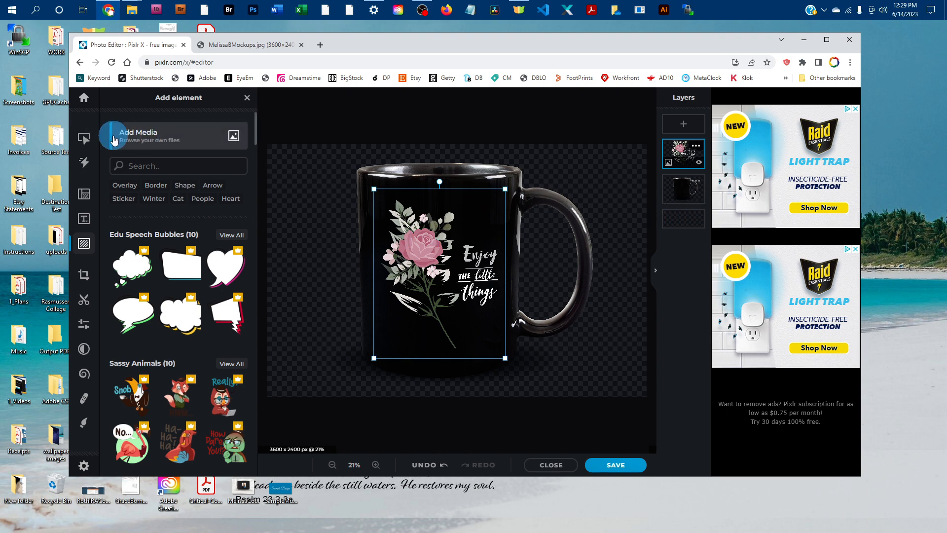
# - Add the LightsBkgd image from the 1_Art folder as another media element
pyautogui.click(177, 142)
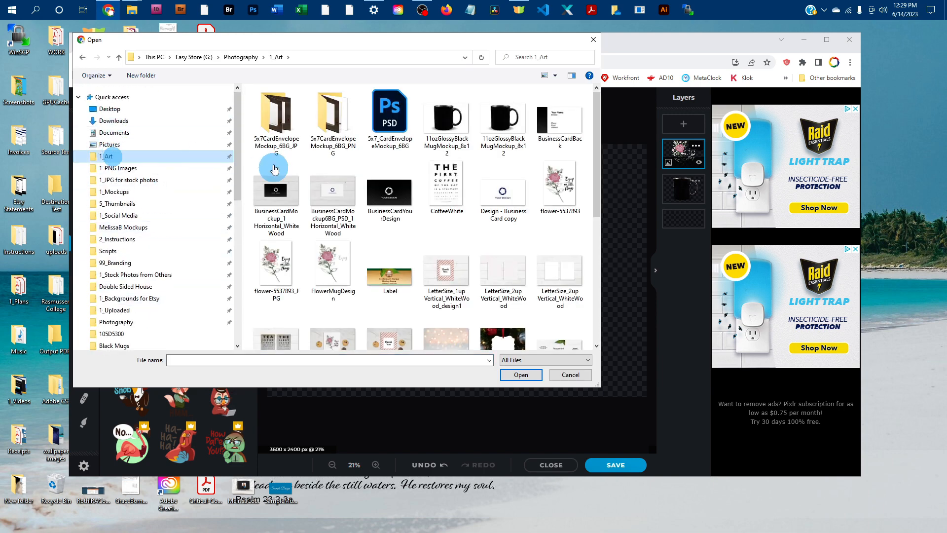
pyautogui.click(436, 323)
pyautogui.click(521, 374)
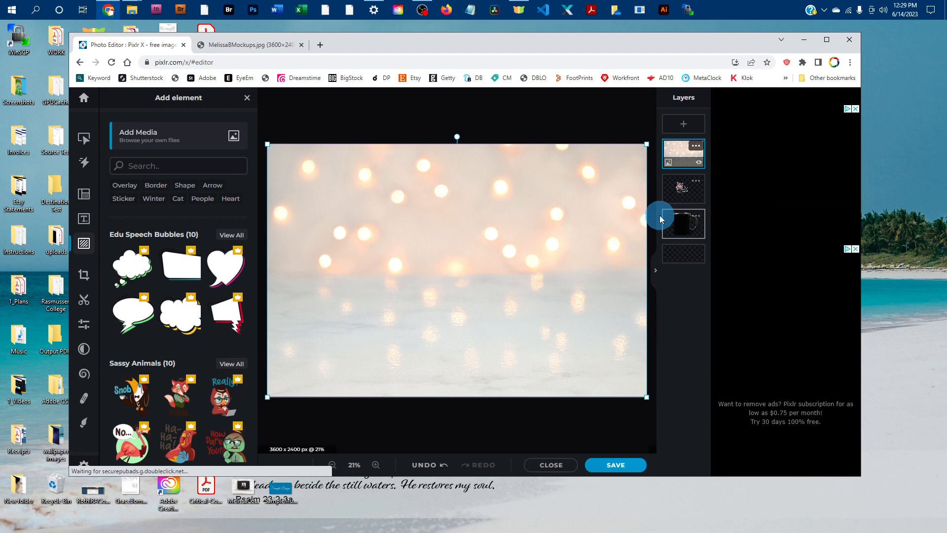
# - Unlock the position of the black mug's Background layer and close its layer settings
pyautogui.click(696, 218)
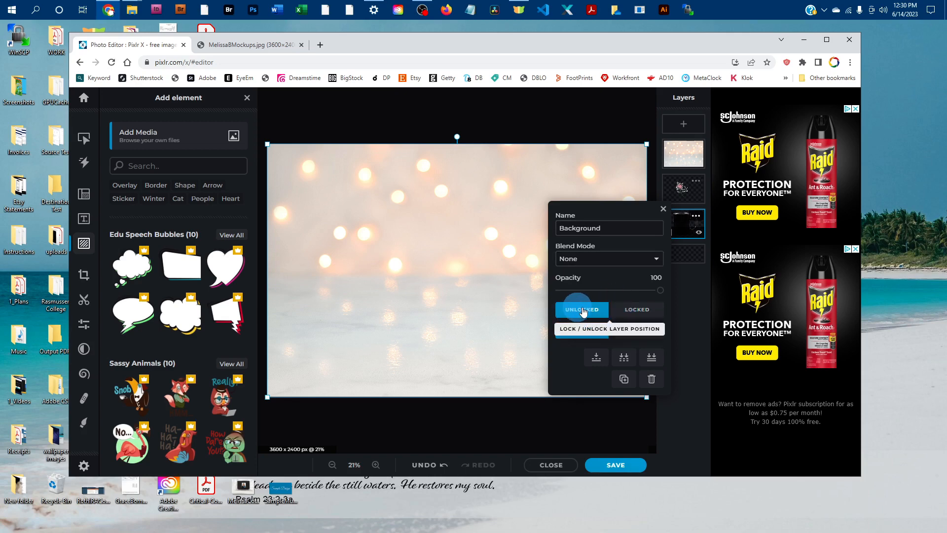
pyautogui.click(637, 309)
pyautogui.click(593, 309)
pyautogui.click(647, 312)
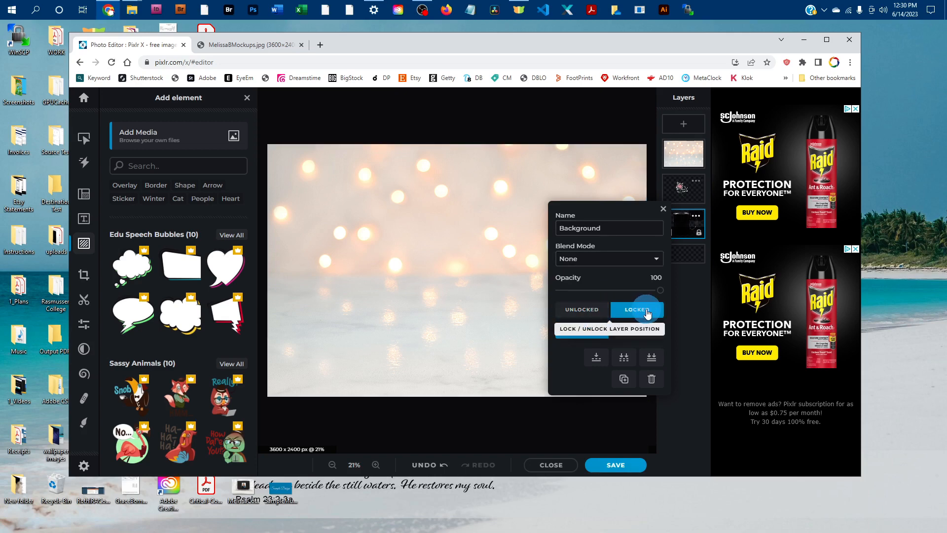
pyautogui.click(596, 310)
pyautogui.click(616, 312)
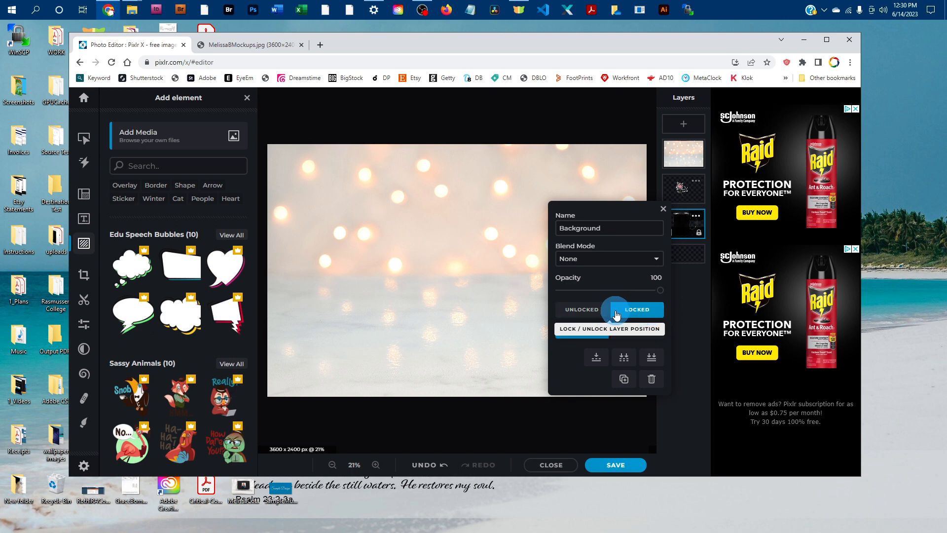
pyautogui.click(578, 312)
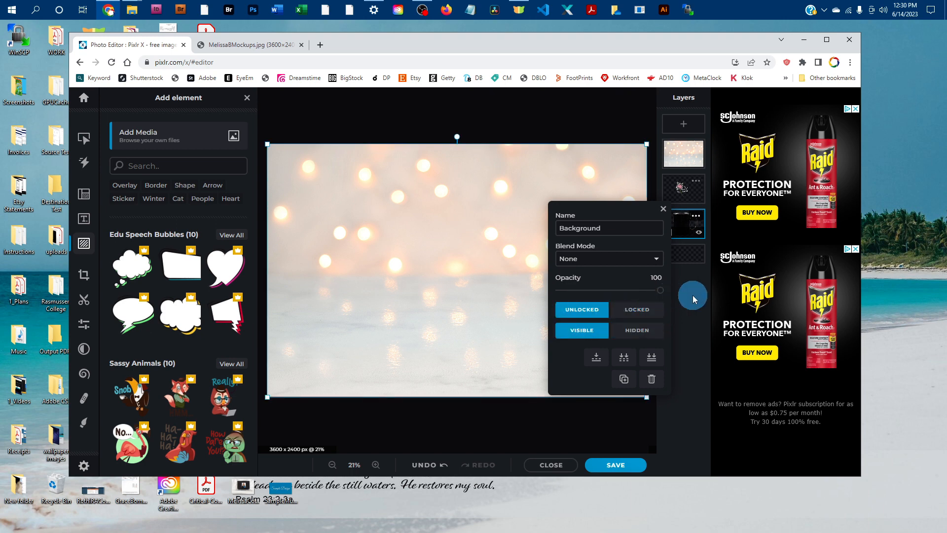
pyautogui.click(664, 208)
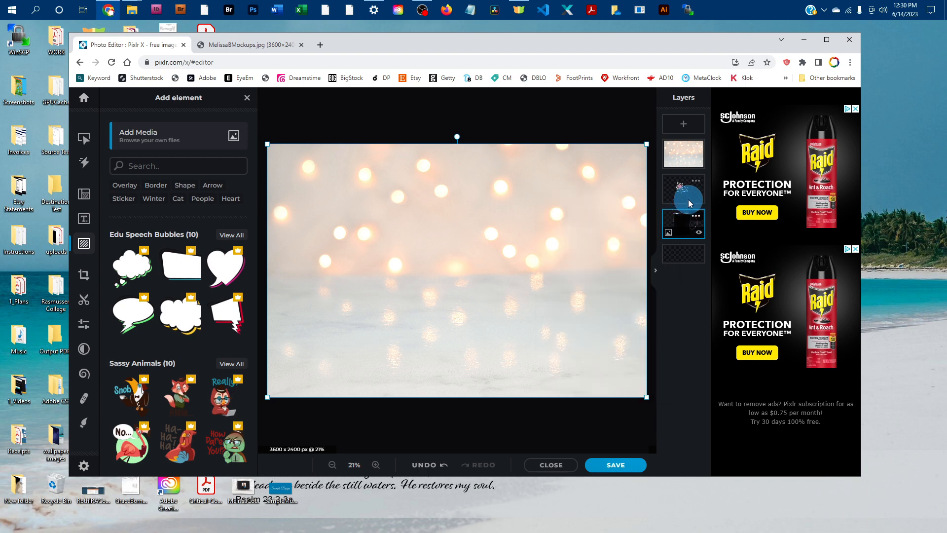
# - Move the lights background layer beneath the mug layer in the layer stack
pyautogui.click(683, 149)
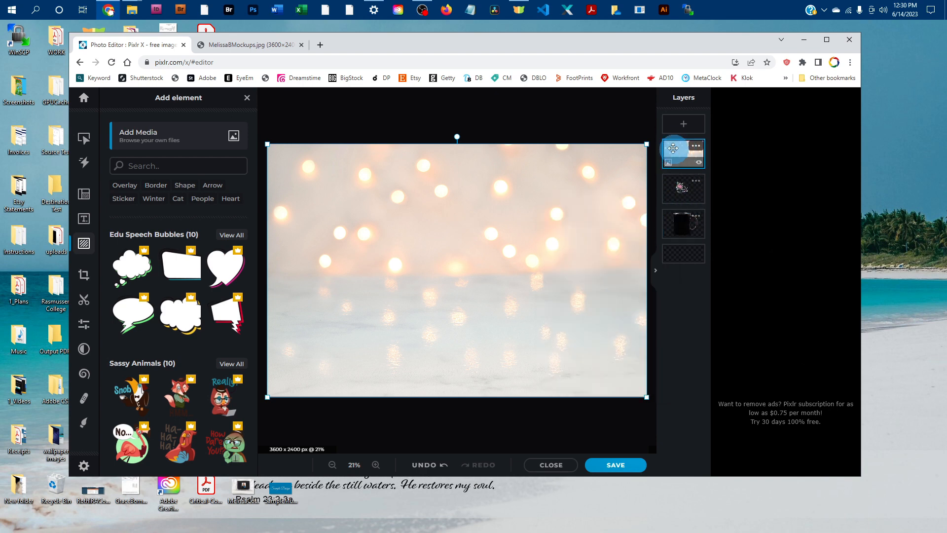
pyautogui.moveTo(673, 147); pyautogui.dragTo(672, 221)
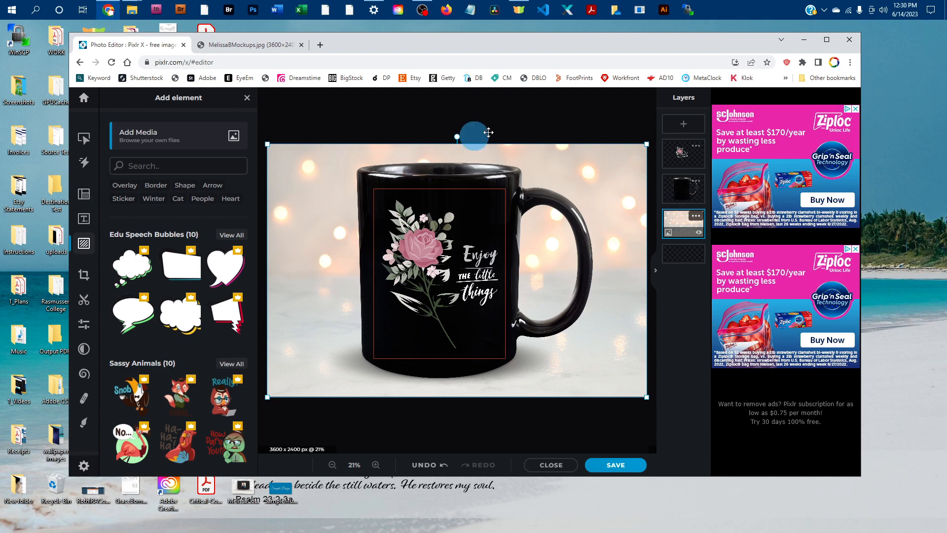
# - Save the mockup as a high-quality 3600 x 2400 JPG named 11ozGlossyBlackMugMockup_8x12_design1 in the 1_Art folder and dismiss the sign-up prompt
pyautogui.click(618, 470)
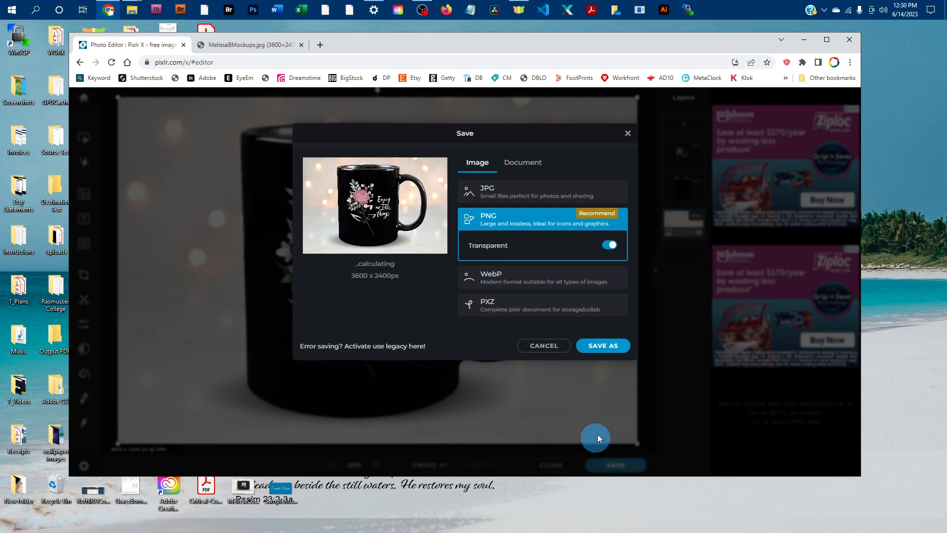
pyautogui.click(505, 196)
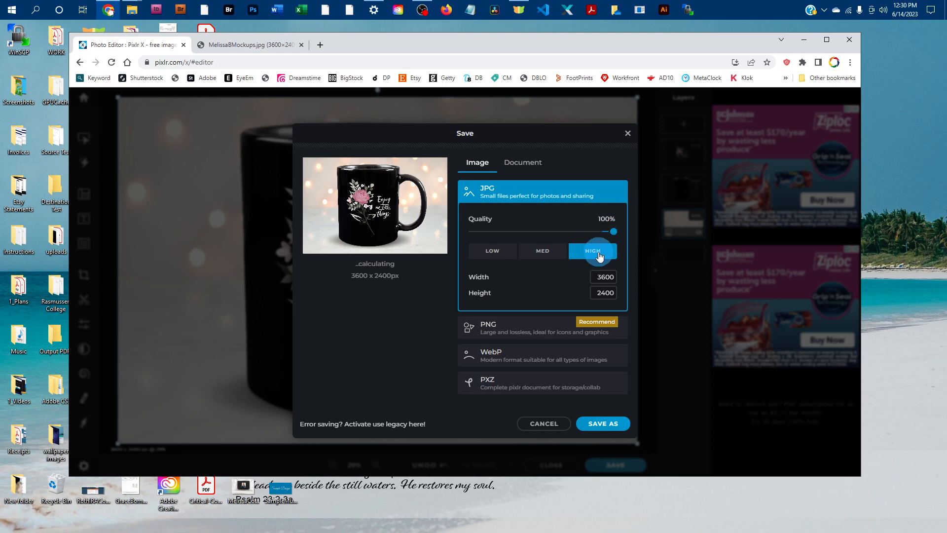
pyautogui.click(615, 421)
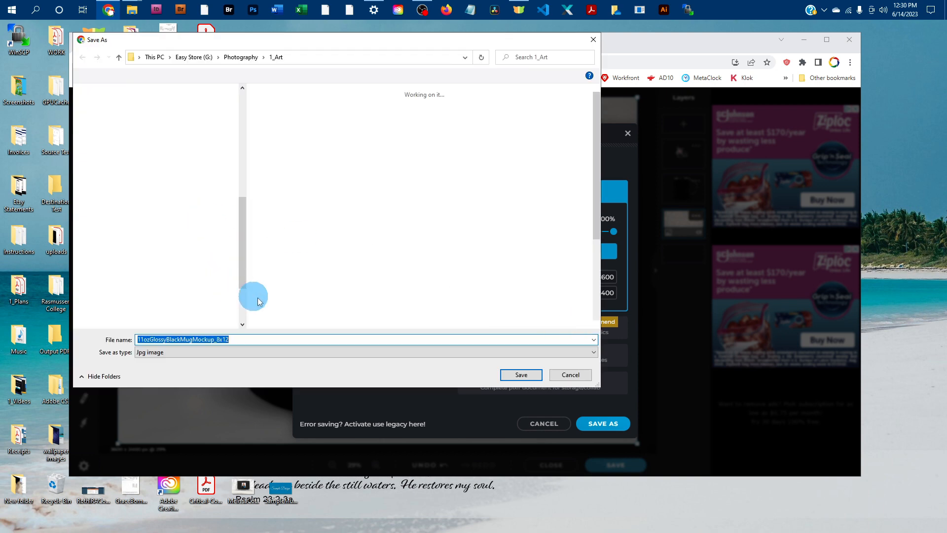
pyautogui.click(235, 340)
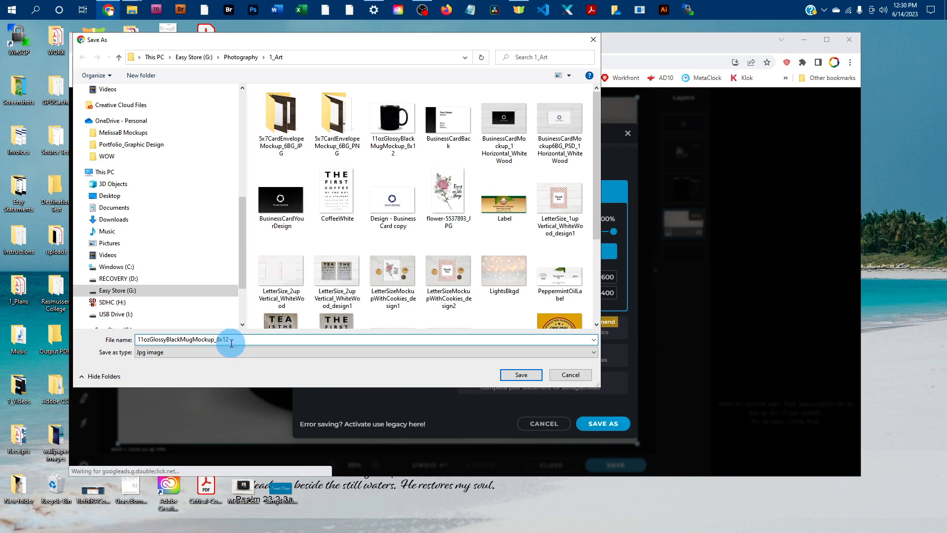
pyautogui.moveTo(217, 340); pyautogui.dragTo(231, 340)
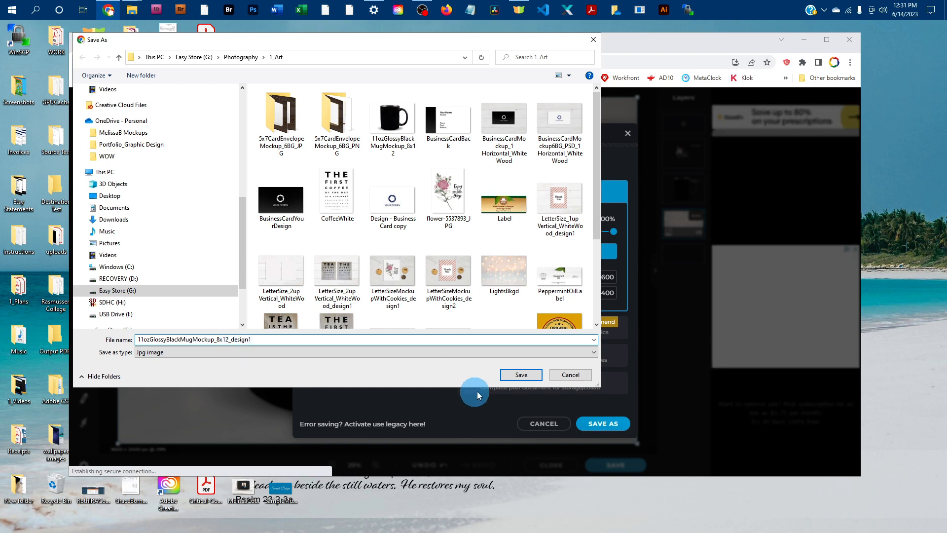
pyautogui.click(523, 376)
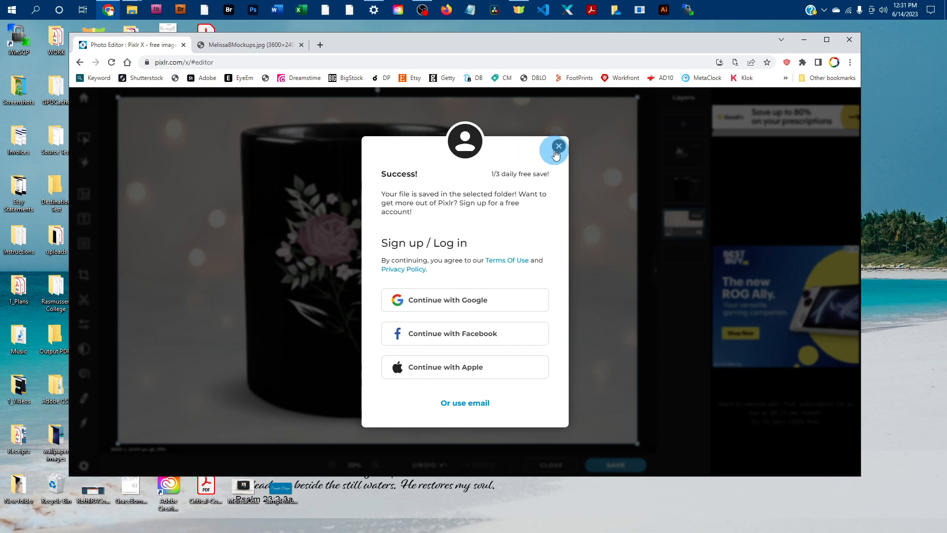
pyautogui.click(560, 147)
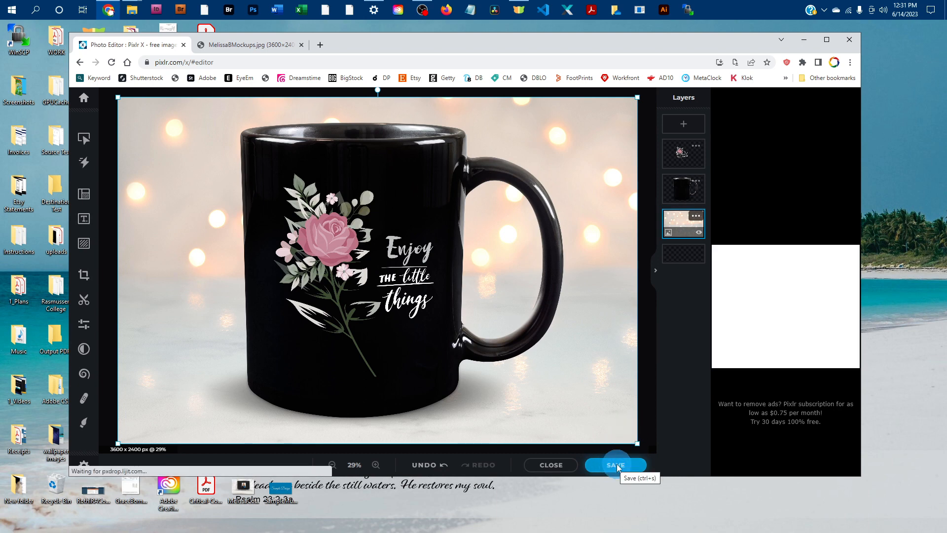
# - Review the PXZ document format option for saving the full project, then close the save settings without saving
pyautogui.click(616, 466)
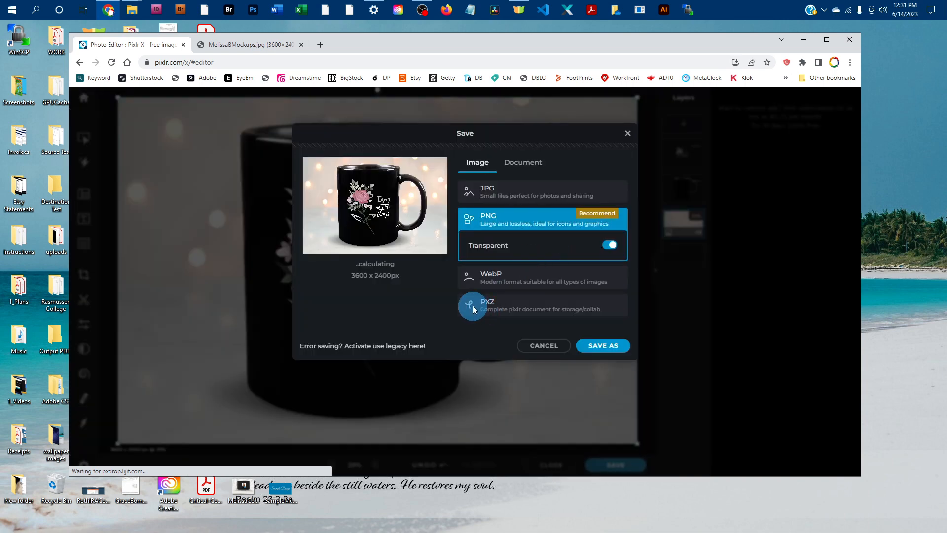
pyautogui.click(498, 309)
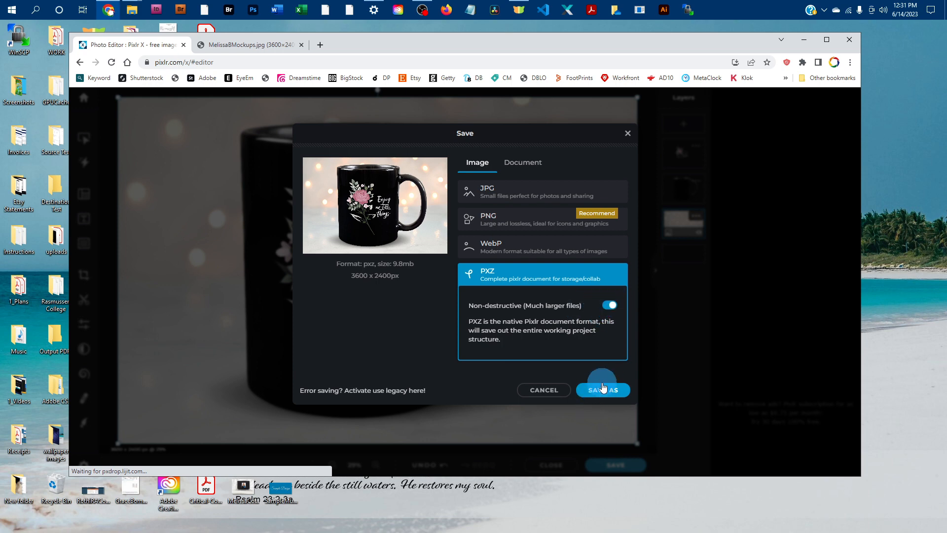
pyautogui.click(627, 132)
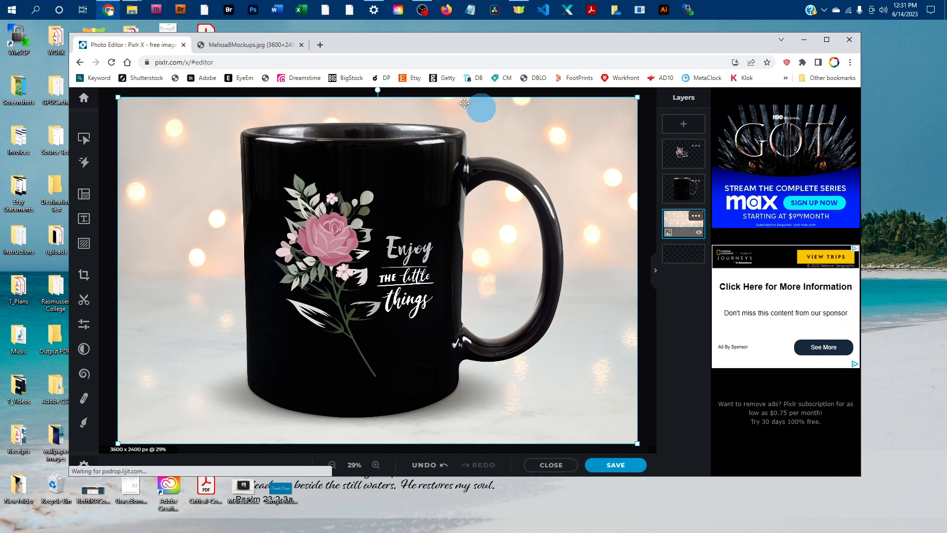
# - Display the MelissaBMockups.jpg image that is already open in the browser
pyautogui.click(276, 43)
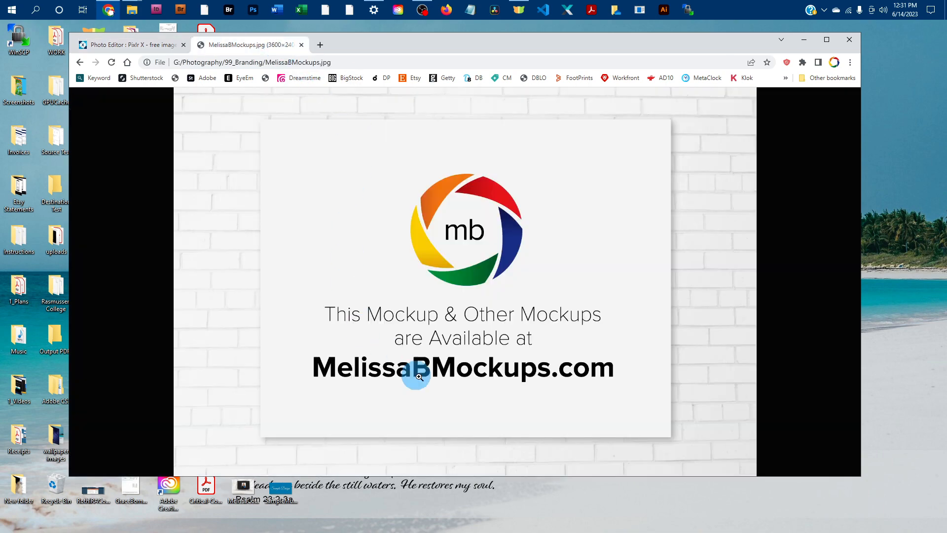